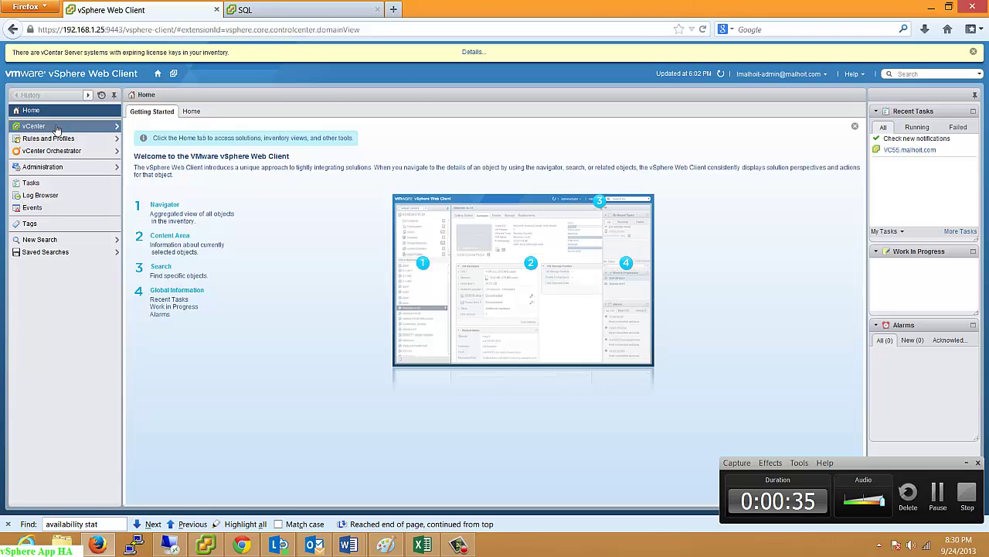
Open the Hosts and Clusters inventory and review the application services availability monitored on VC55.malhoit.com
click(55, 128)
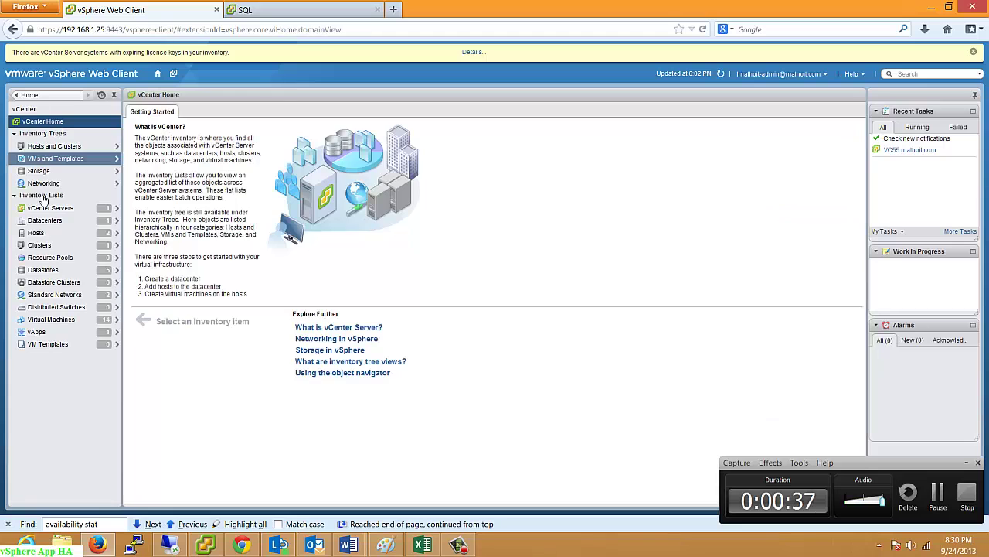
click(49, 147)
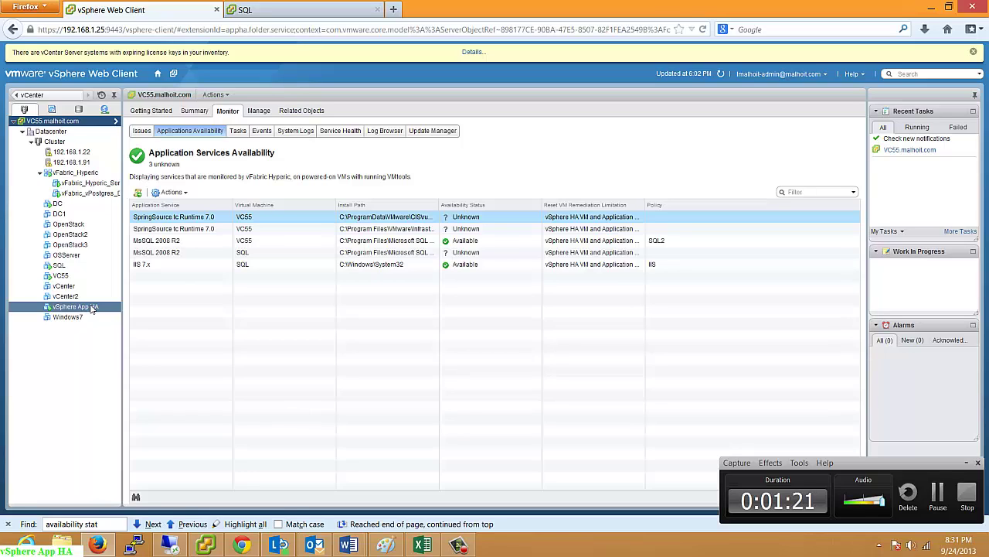
click(87, 184)
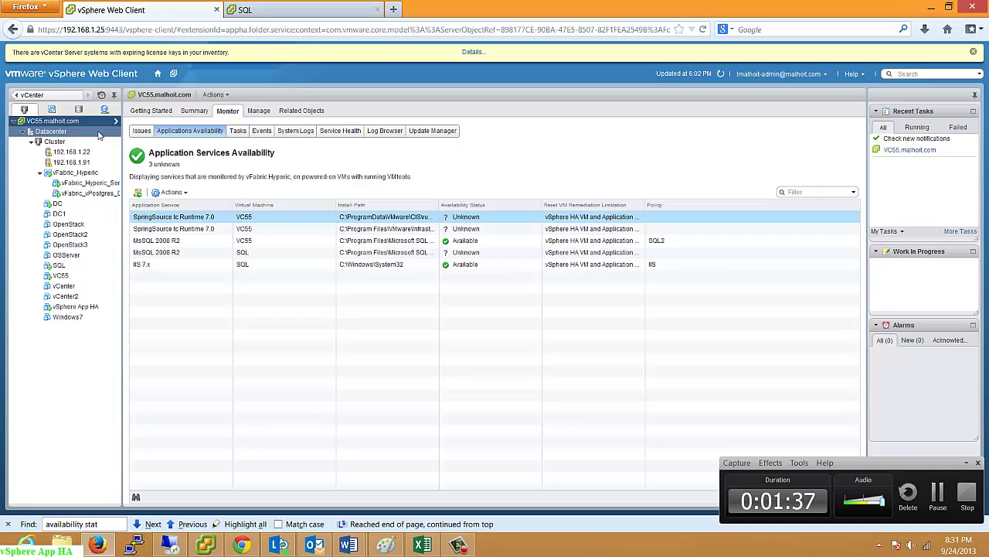
Go to the vSphere App HA administration area and view its vFabric Hyperic connection settings
click(55, 98)
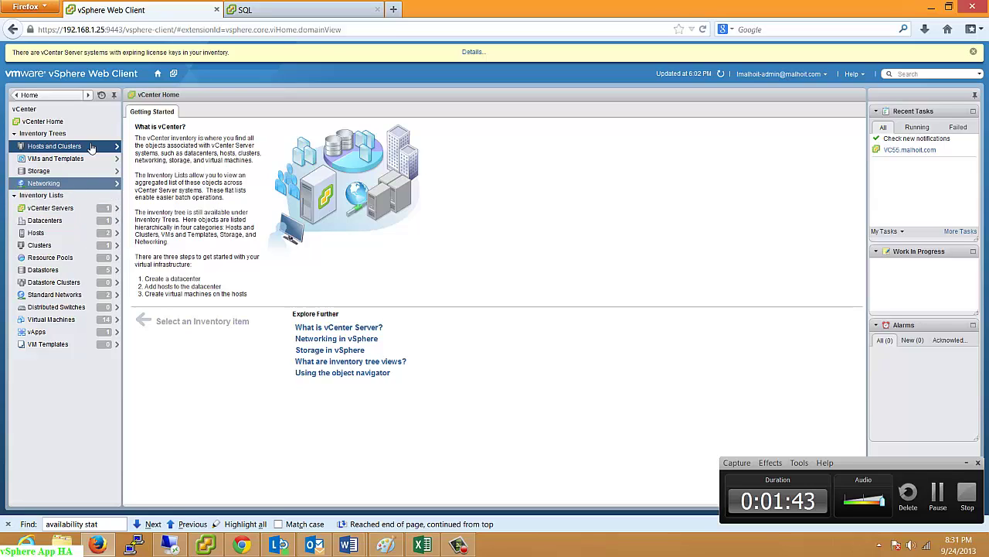
click(53, 96)
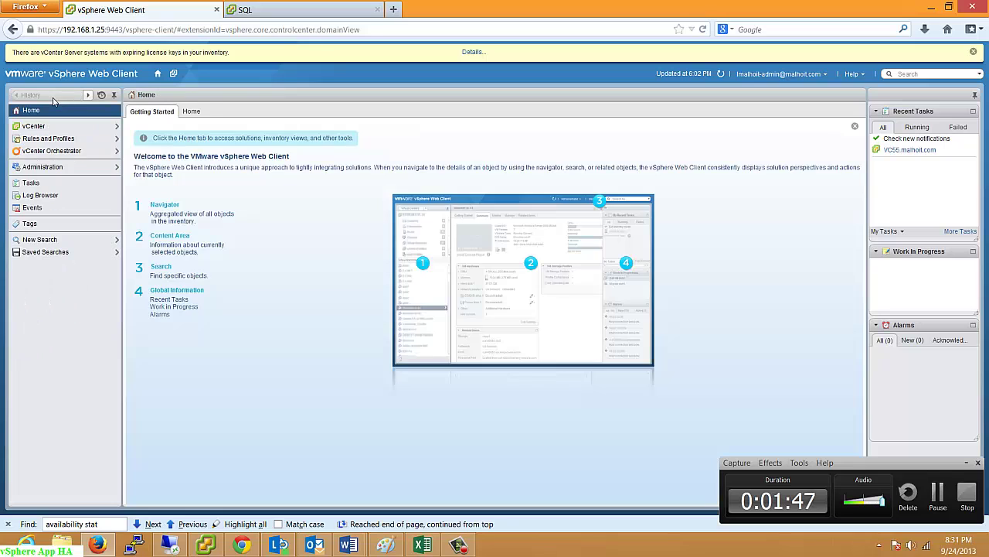
click(52, 166)
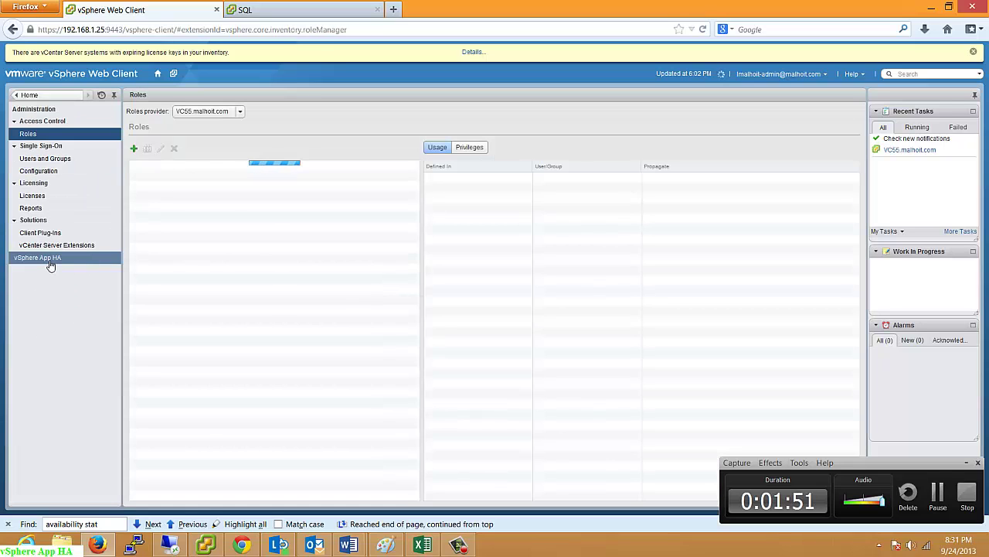
click(48, 260)
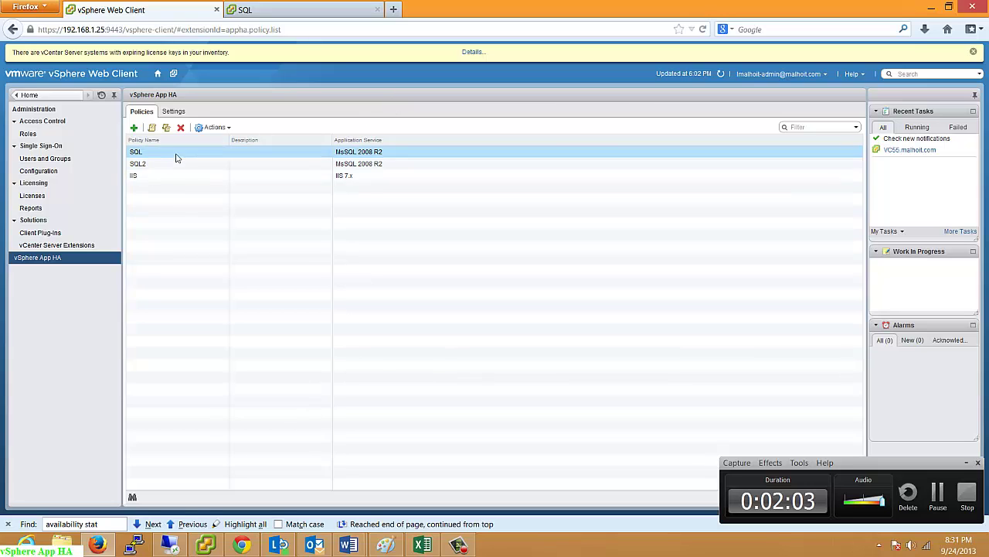
click(174, 111)
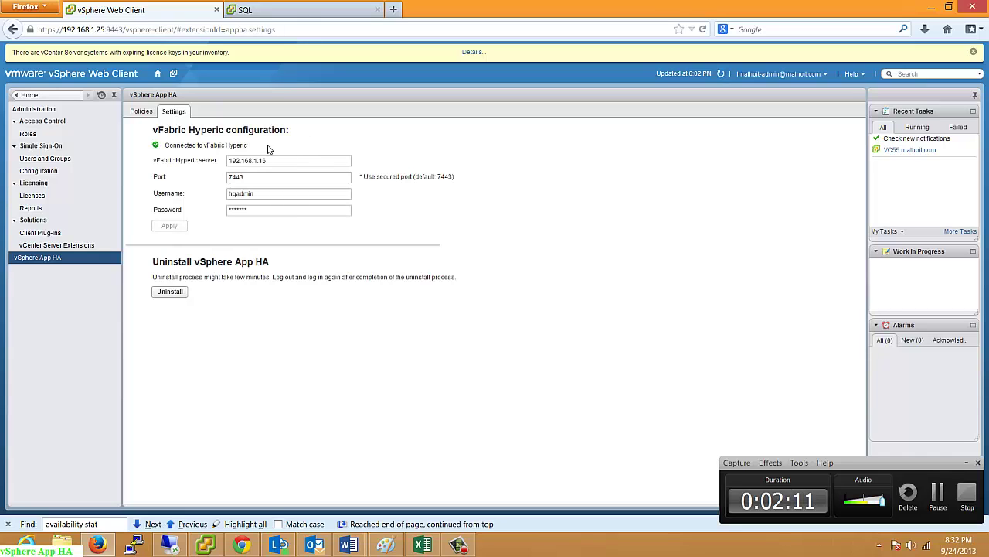
Switch to the remote desktop session, view the vFabric Hyperic dashboard and the inventory of sql.malhoit.com, and return to the vSphere Web Client
click(170, 545)
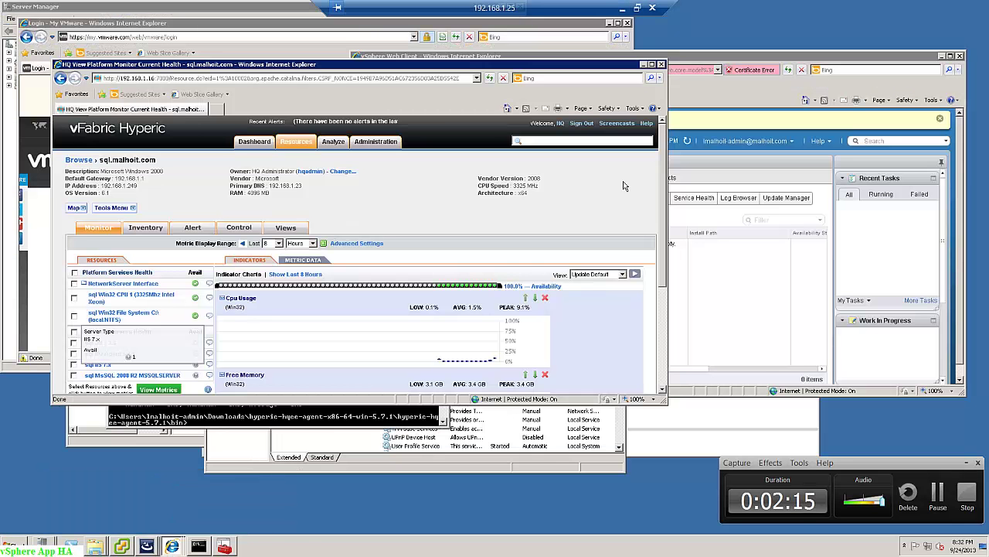
click(253, 142)
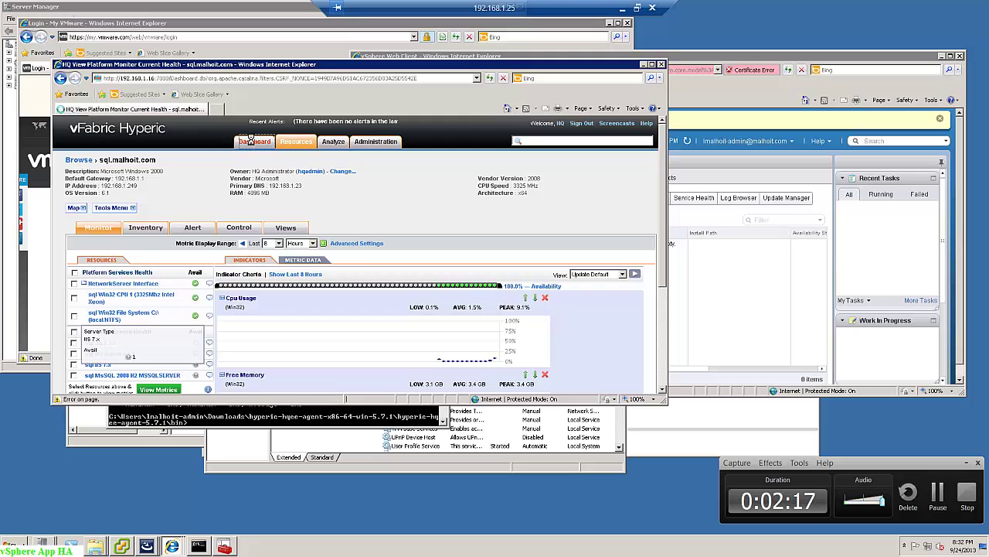
click(652, 65)
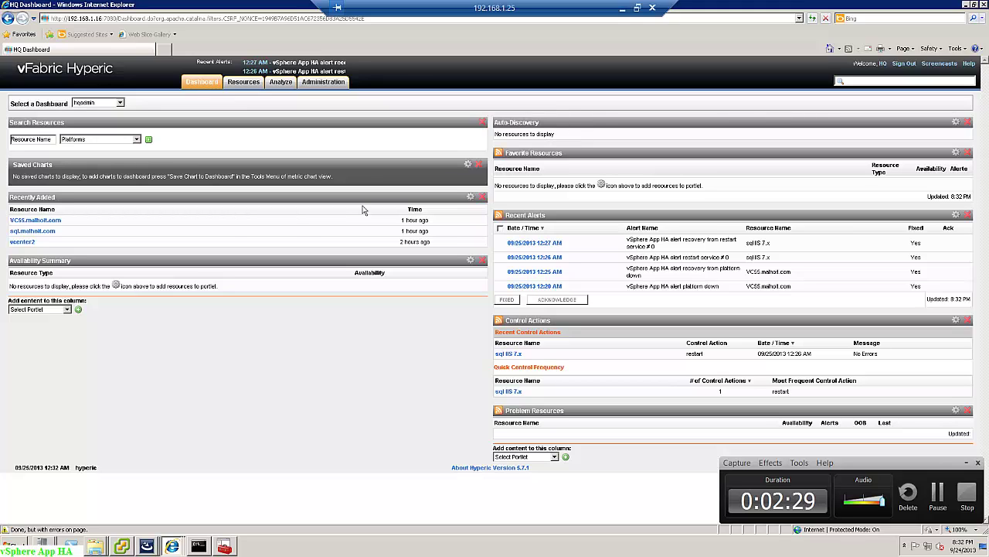
click(41, 233)
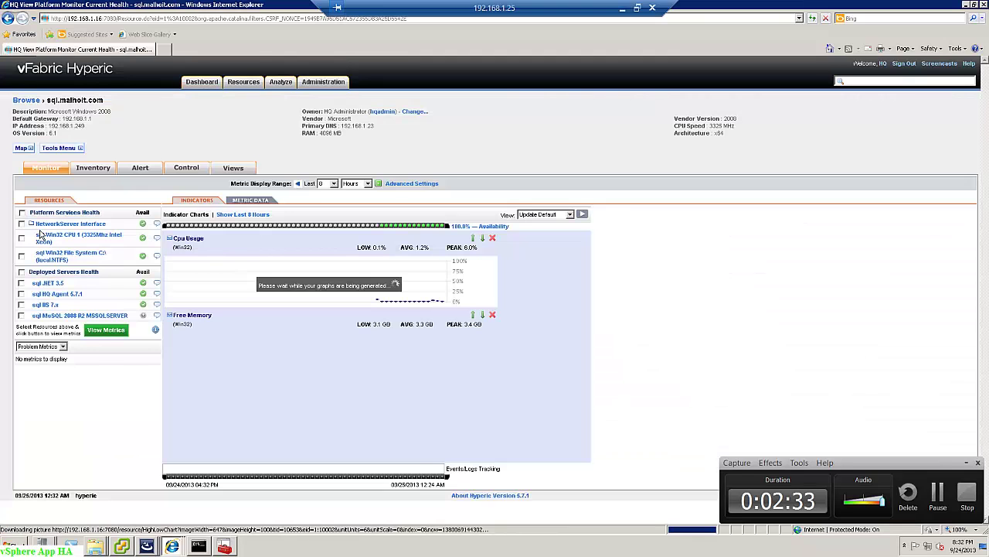
click(91, 170)
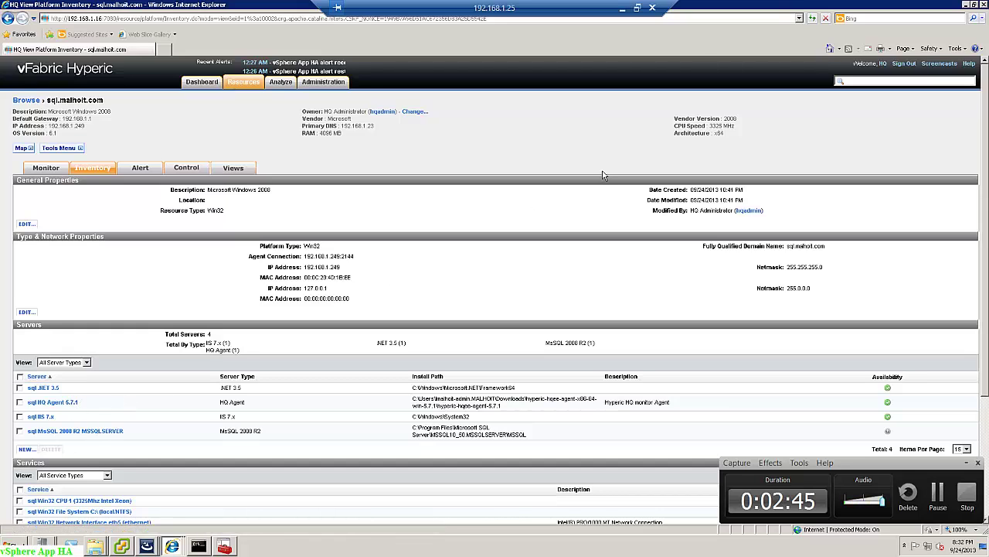
click(624, 11)
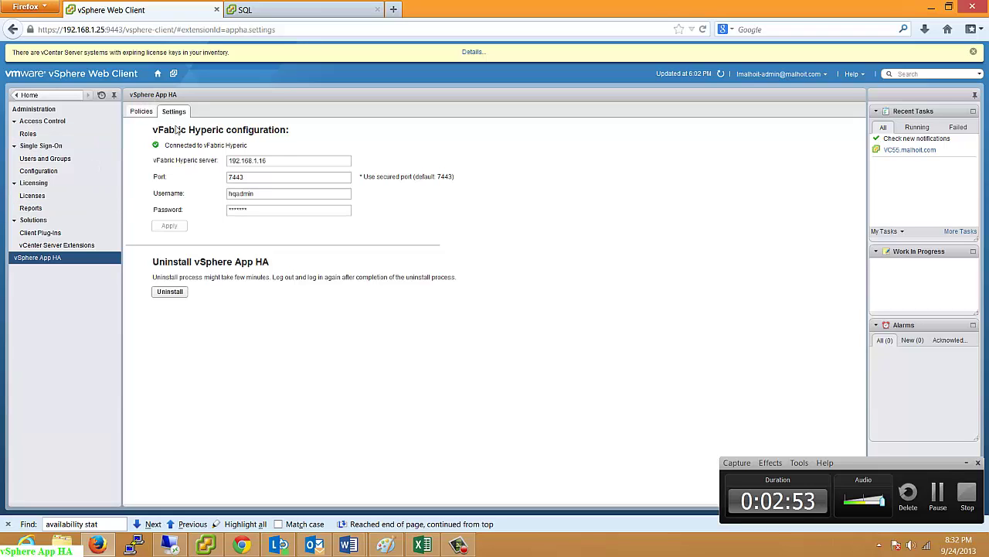
Check the vFabric Hyperic server address in the App HA settings, and view the existing IIS policy in the policy list
drag(272, 160, 229, 161)
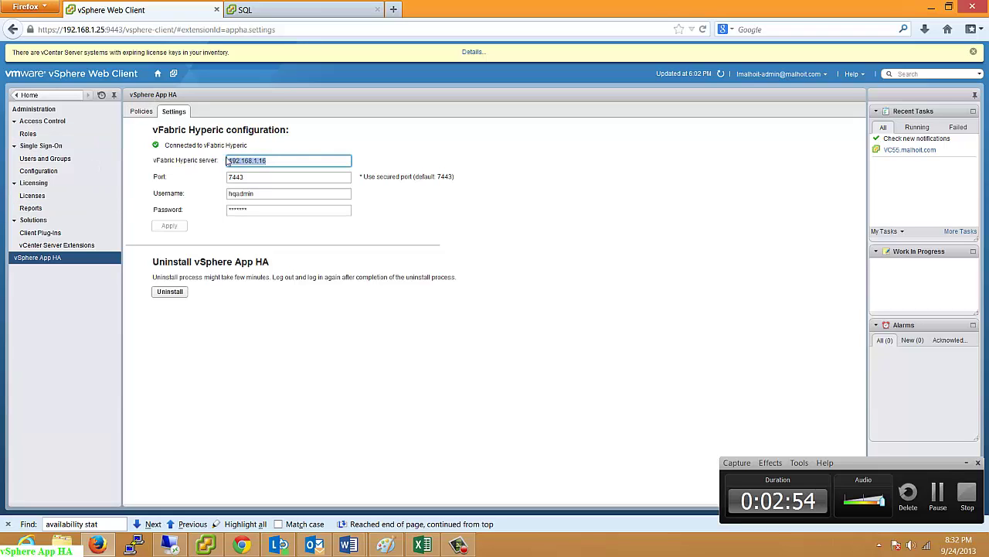
click(153, 114)
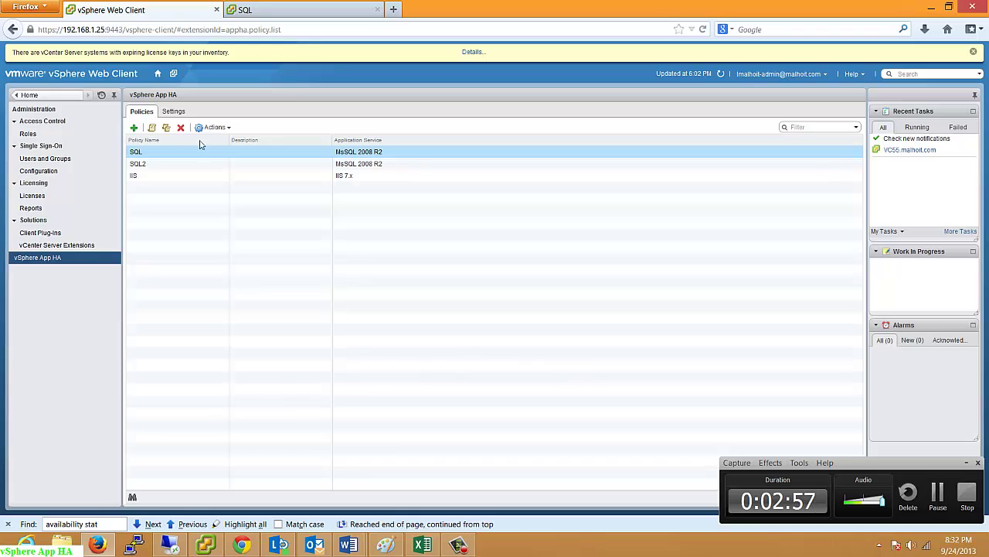
click(162, 182)
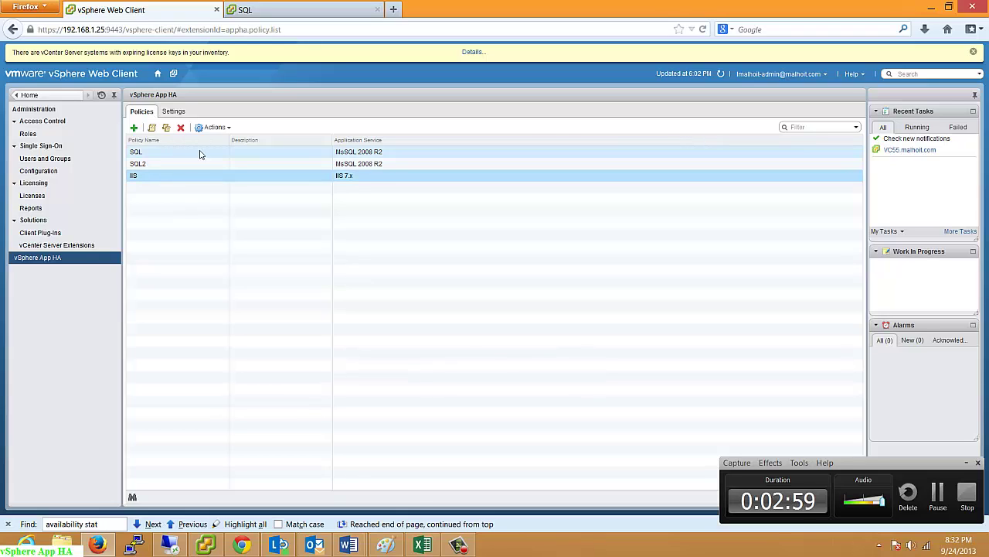
click(163, 180)
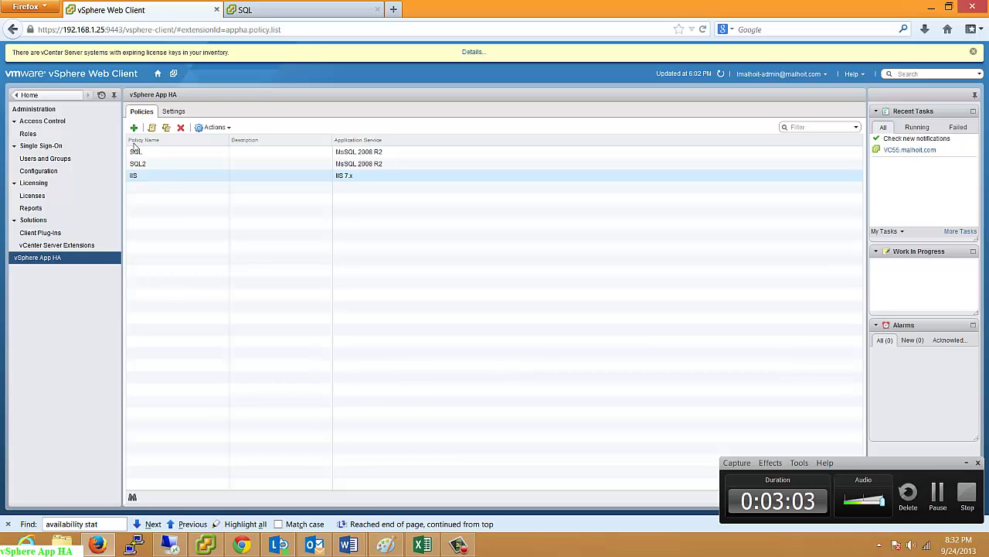
Start a new App HA policy, give it a name, and continue to the configuration details
click(133, 128)
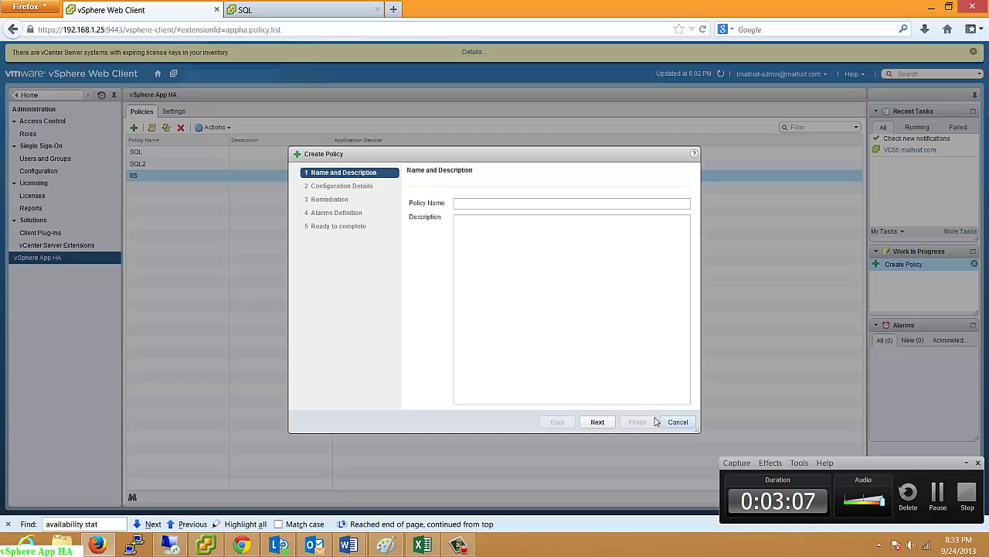
click(598, 421)
click(524, 202)
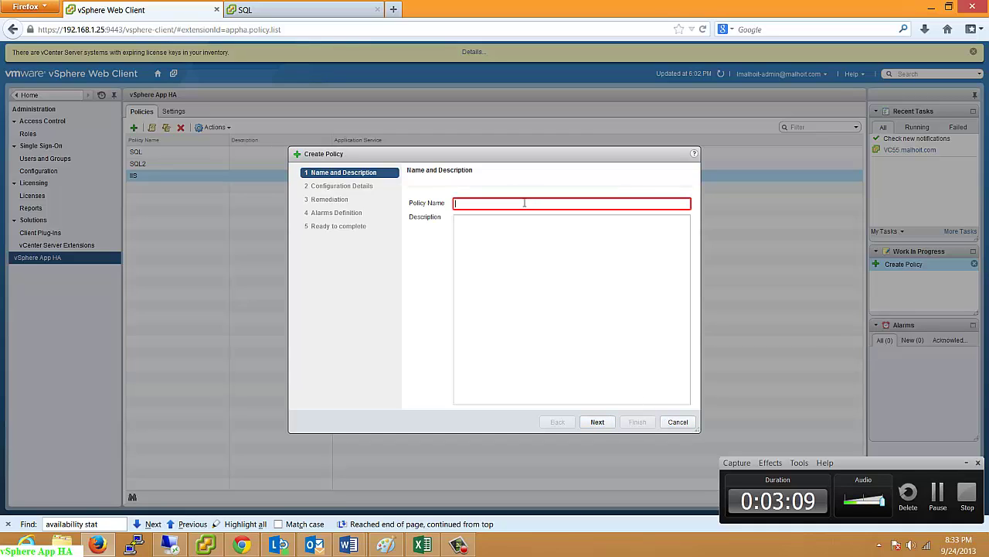
click(599, 422)
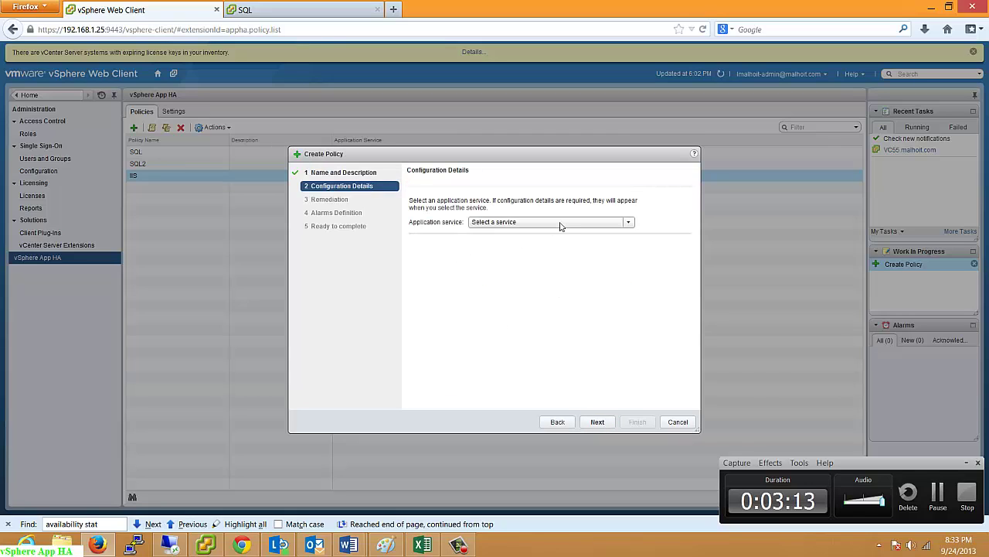
Choose Apache httpd as the policy's application service and accept the configuration values discovered by vFabric Hyperic
click(600, 225)
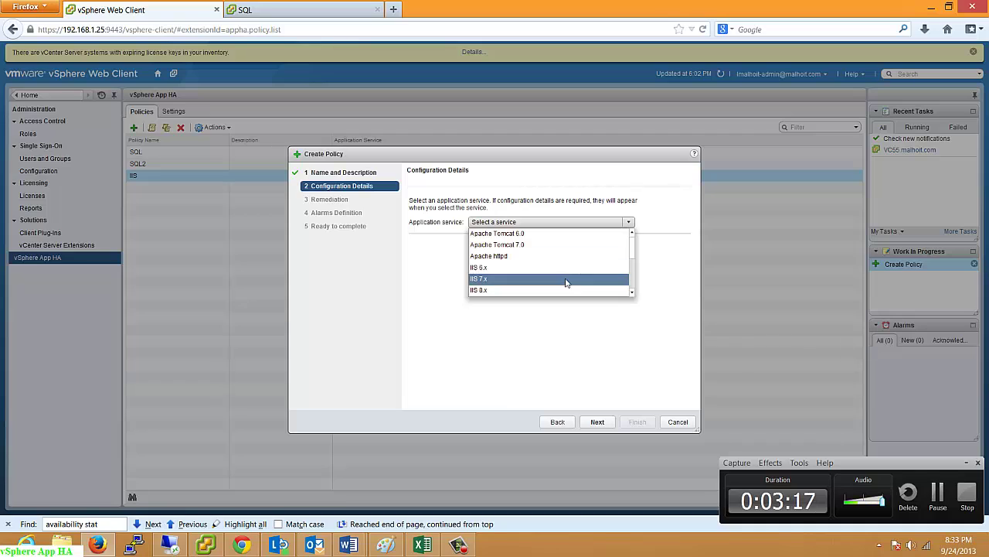
click(632, 293)
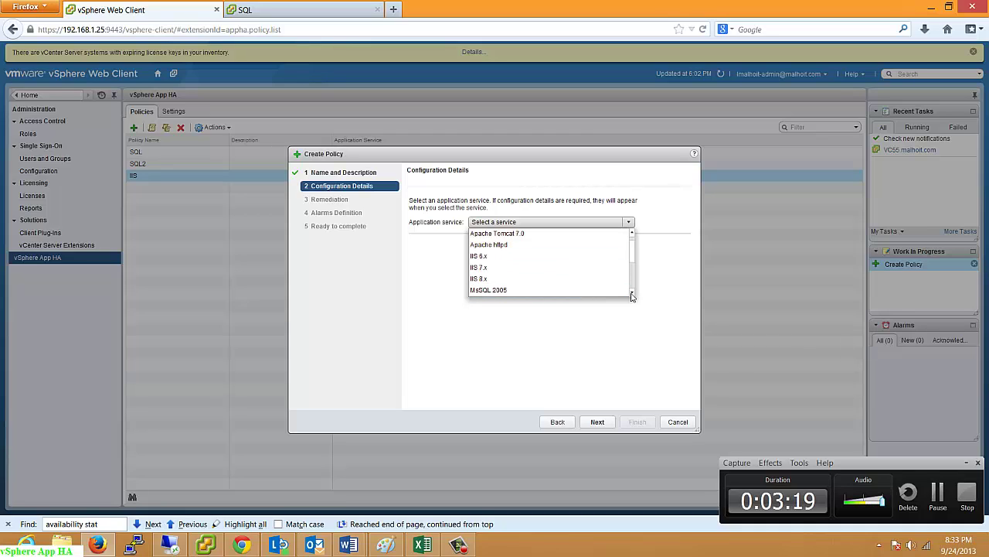
click(632, 293)
click(632, 293)
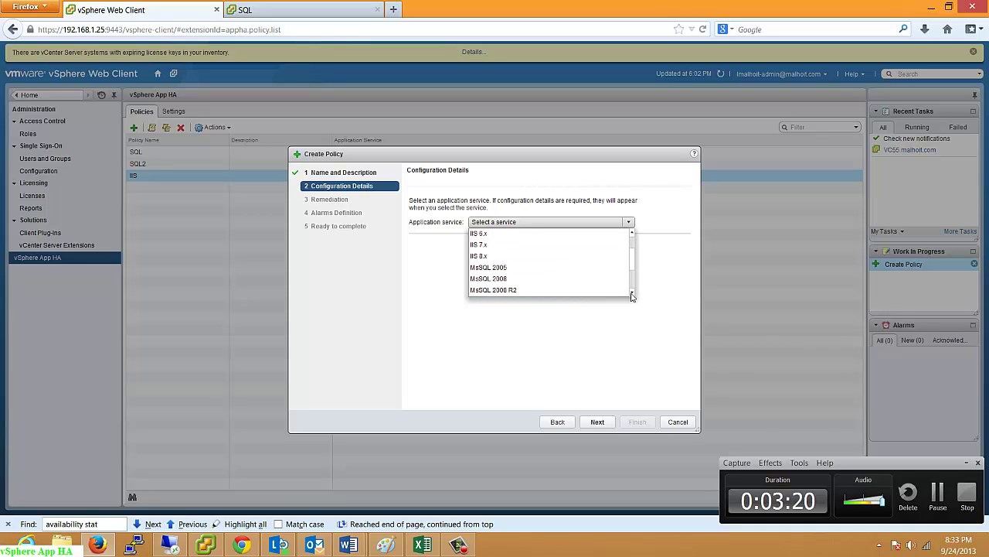
click(631, 294)
click(632, 293)
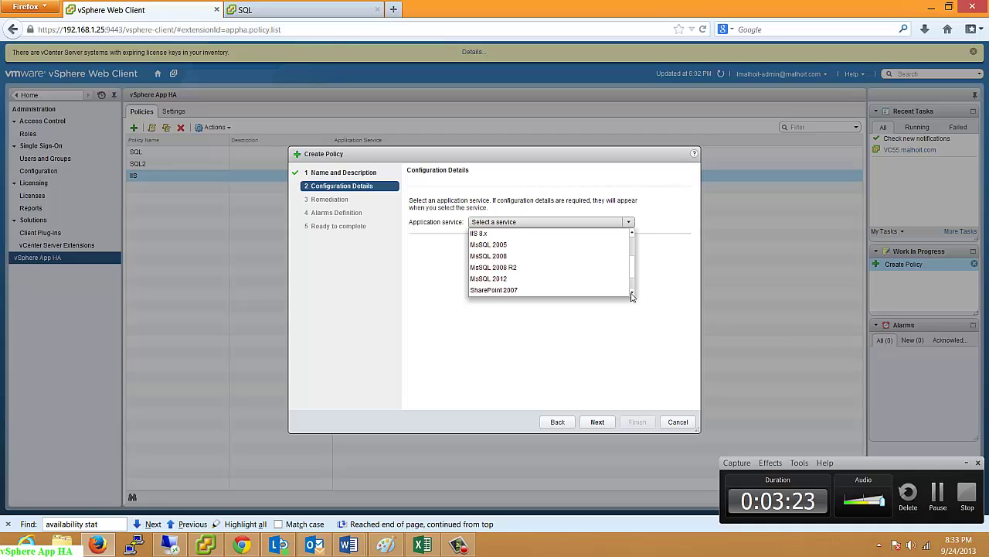
click(631, 294)
click(631, 294)
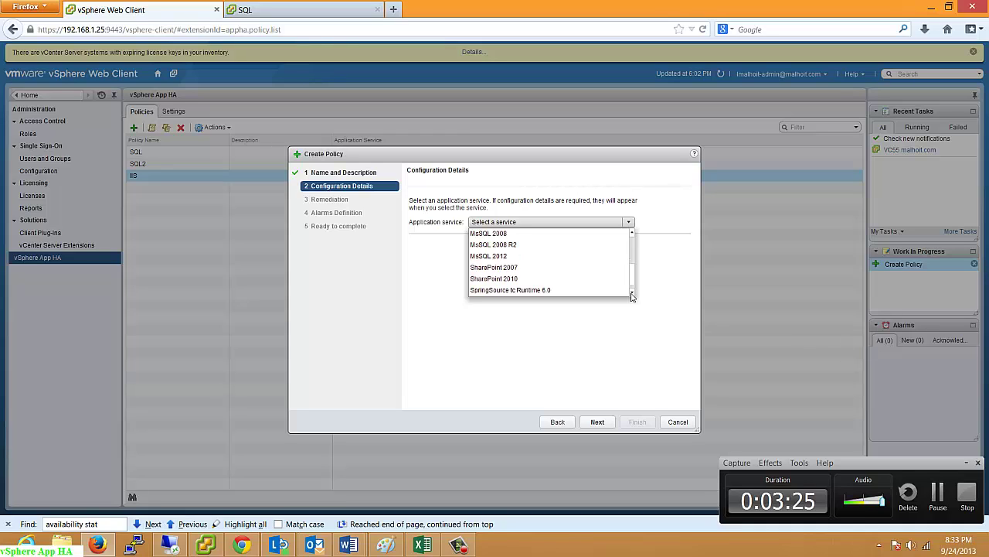
click(632, 294)
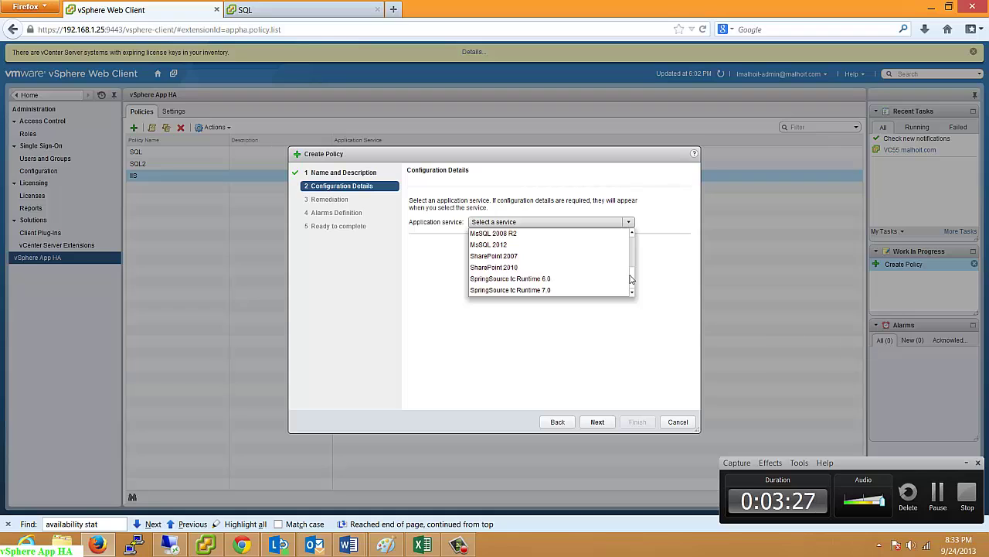
drag(632, 279, 632, 243)
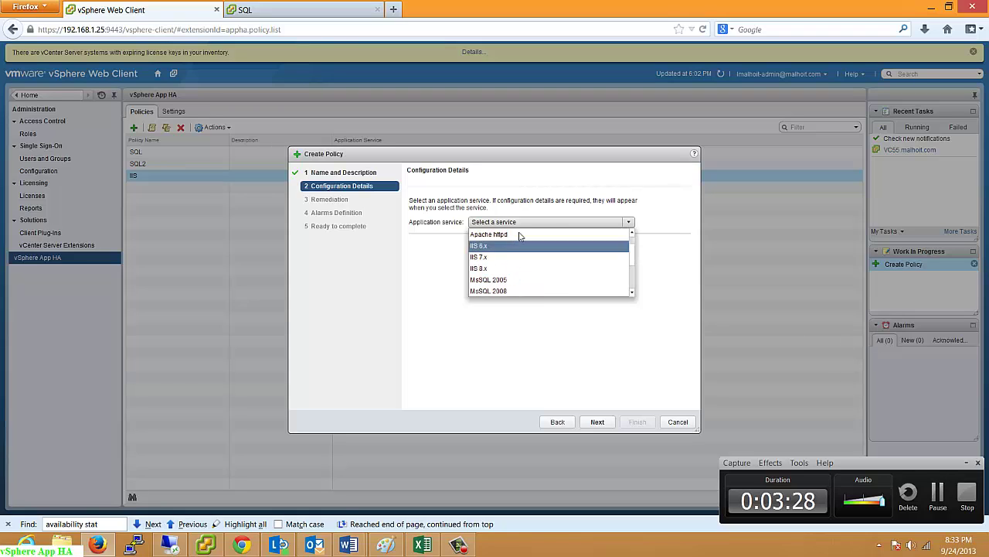
click(501, 235)
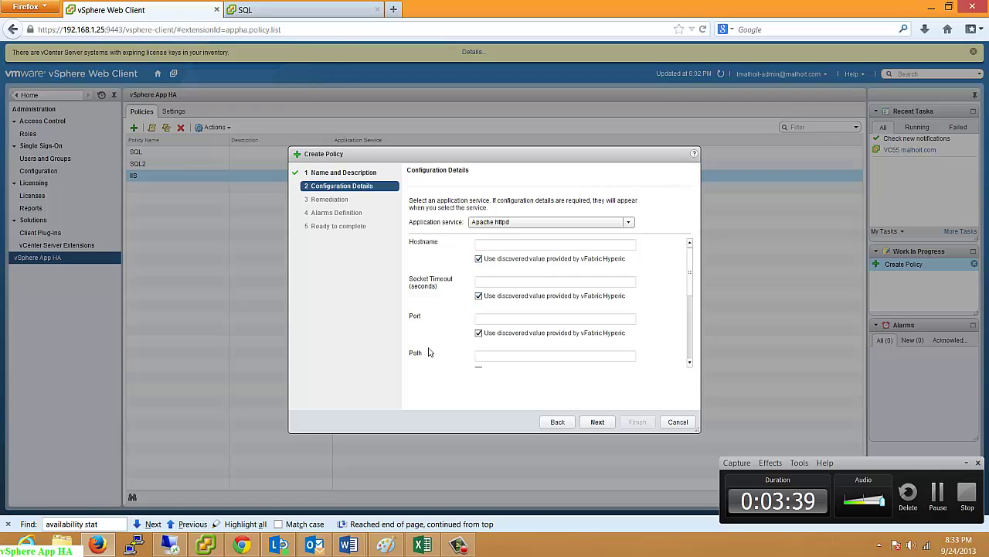
drag(689, 267, 673, 188)
click(598, 422)
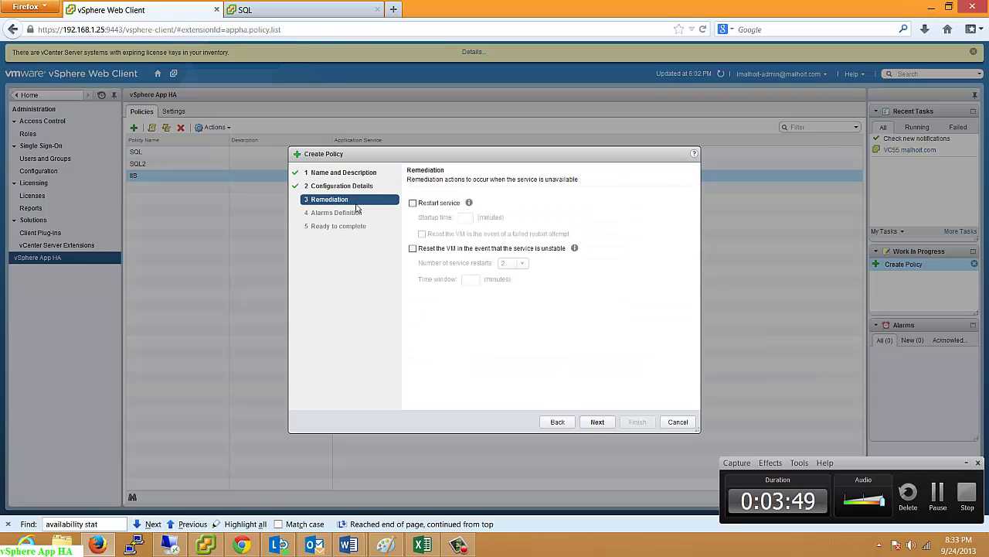
Set remediation to restart the service with a 1-minute startup time and reset the VM when the service is unstable within 5 minutes
click(413, 203)
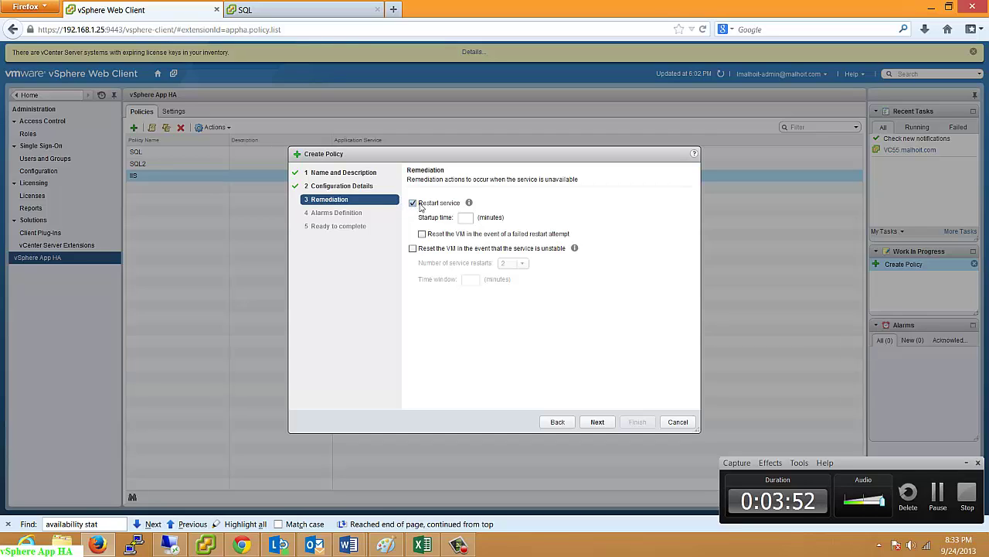
click(471, 220)
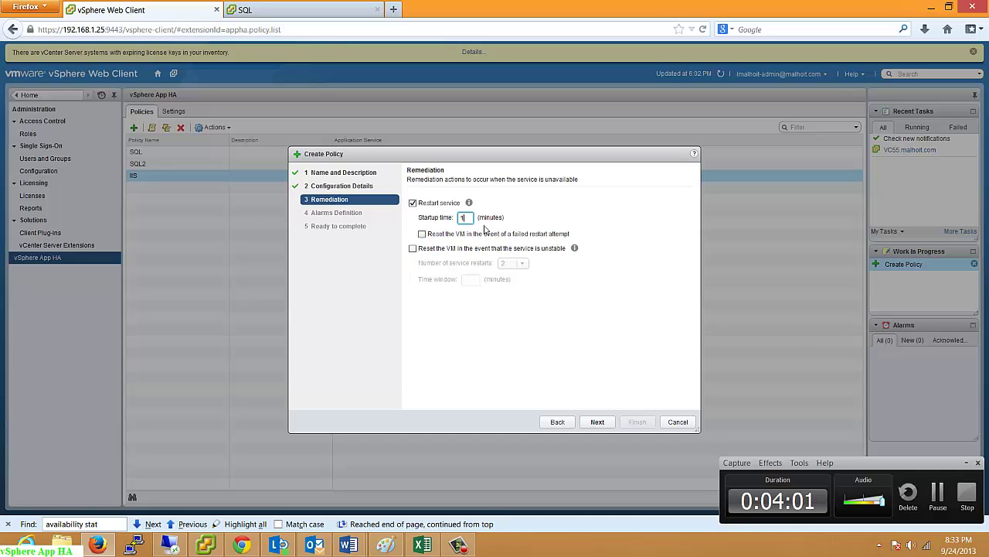
click(412, 248)
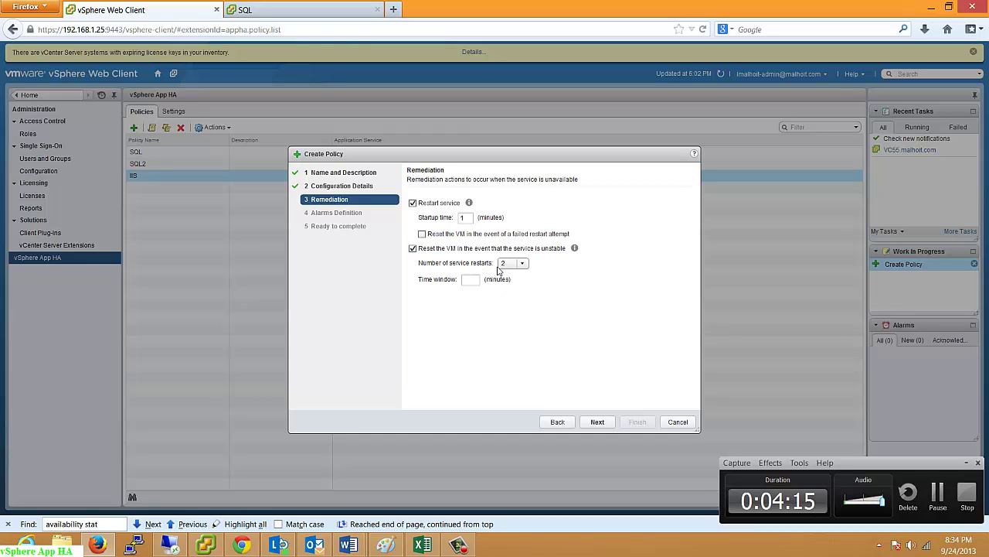
click(470, 279)
text(5)
Continue to the alarms definition and enable the vCenter Server alarm for the Service has stopped event
click(593, 424)
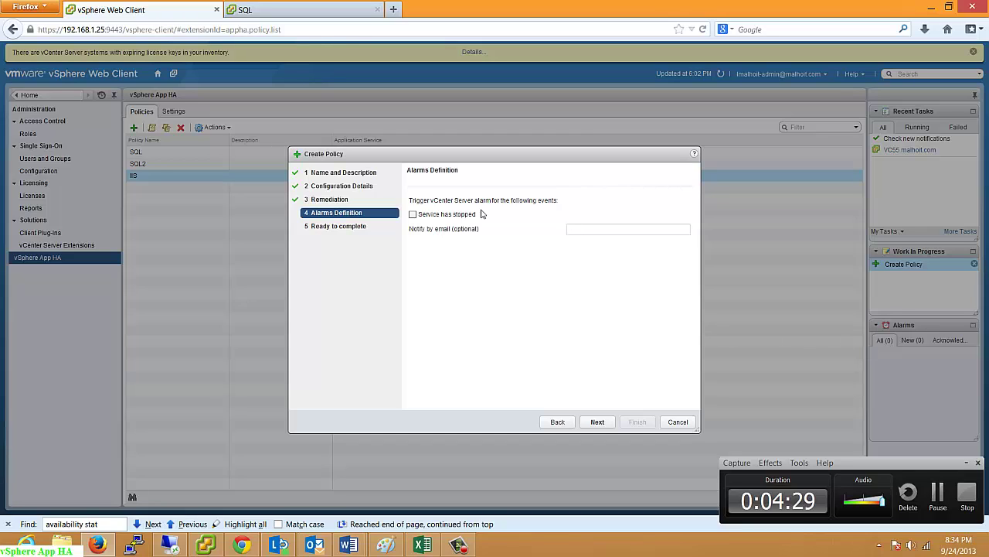
click(413, 214)
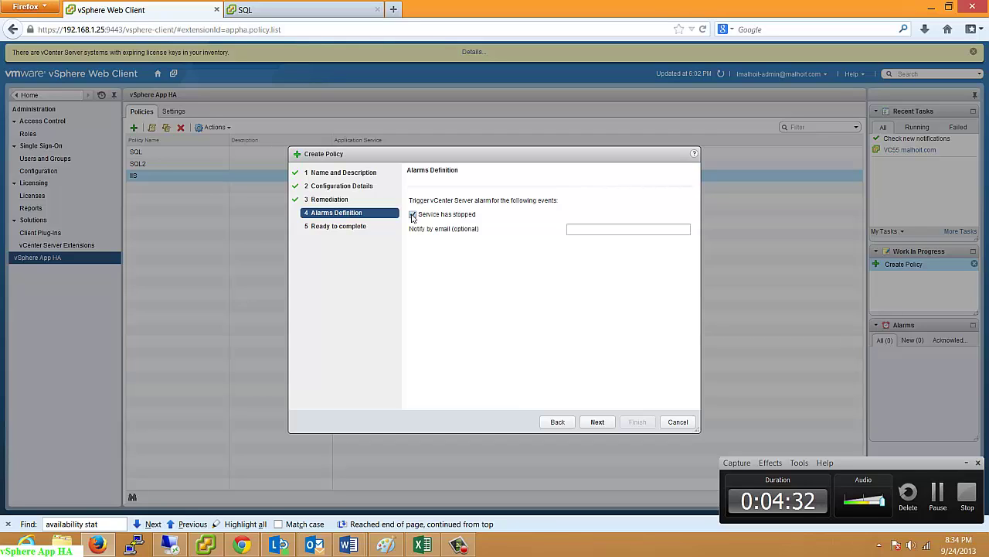
Leave the optional e-mail notification blank and finish creating the Test policy for Apache httpd
click(586, 229)
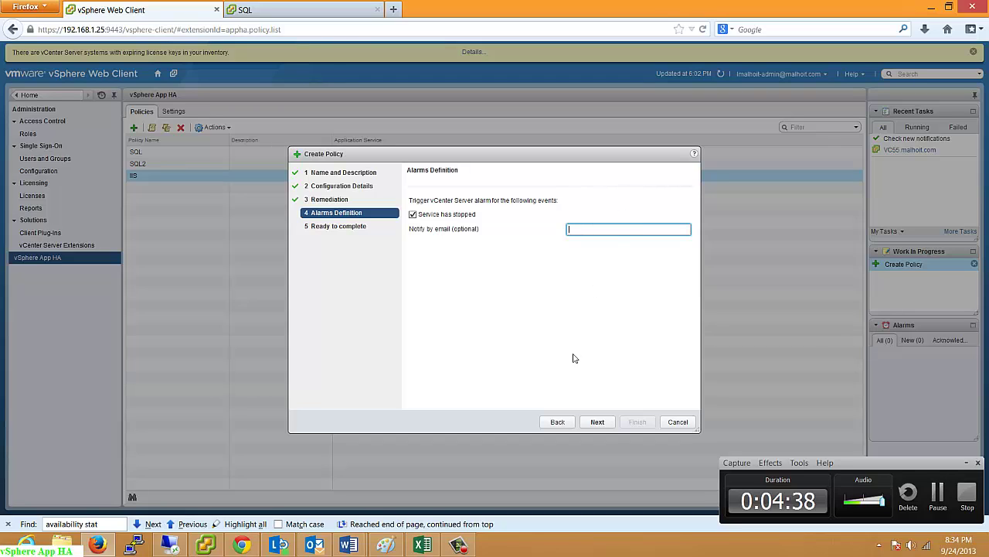
click(597, 422)
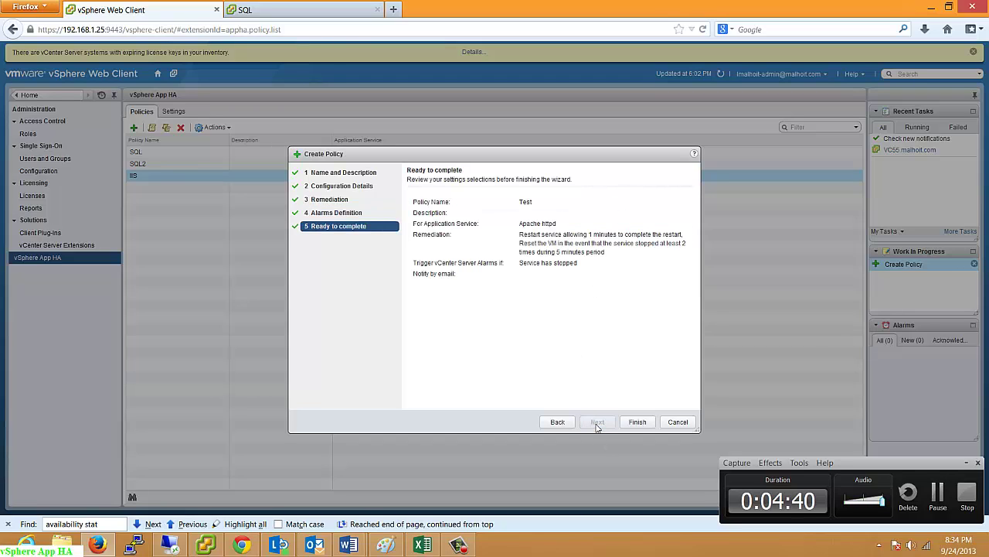
click(636, 423)
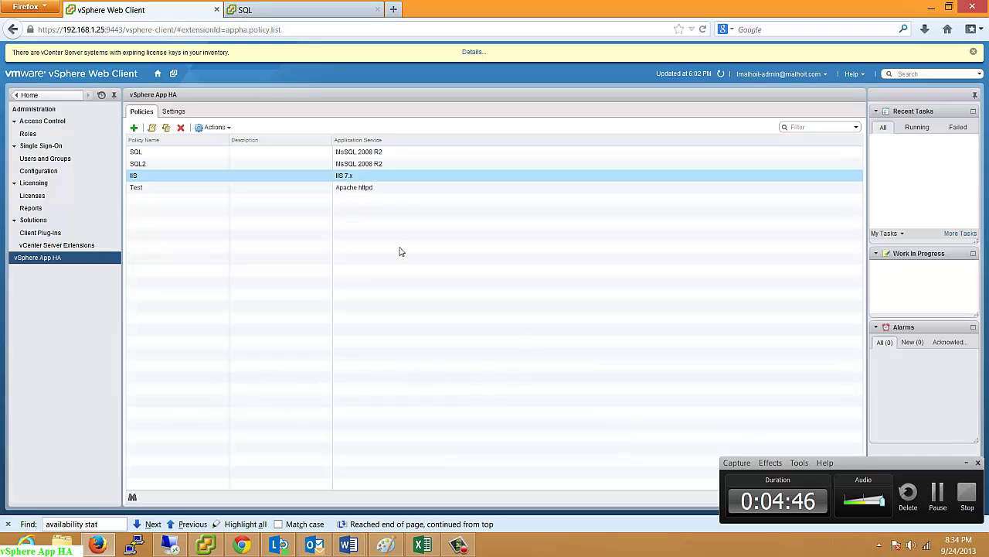
Select the Test policy and review the actions available for it without running any
click(371, 191)
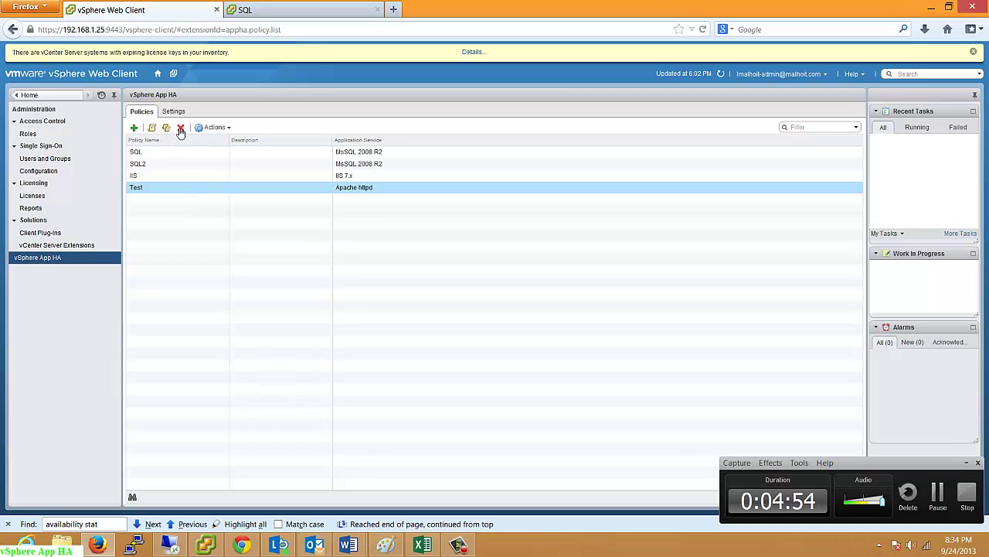
click(212, 128)
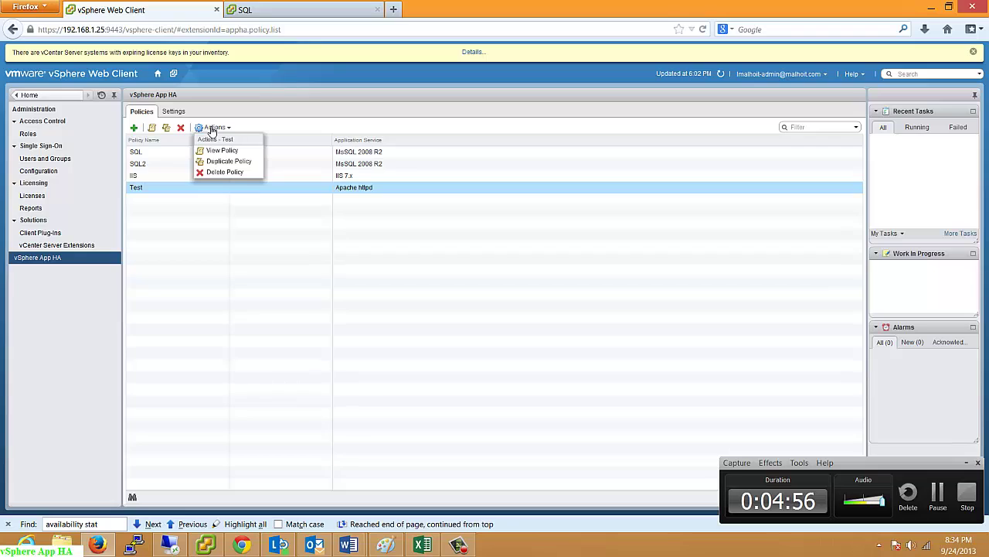
click(212, 128)
click(214, 128)
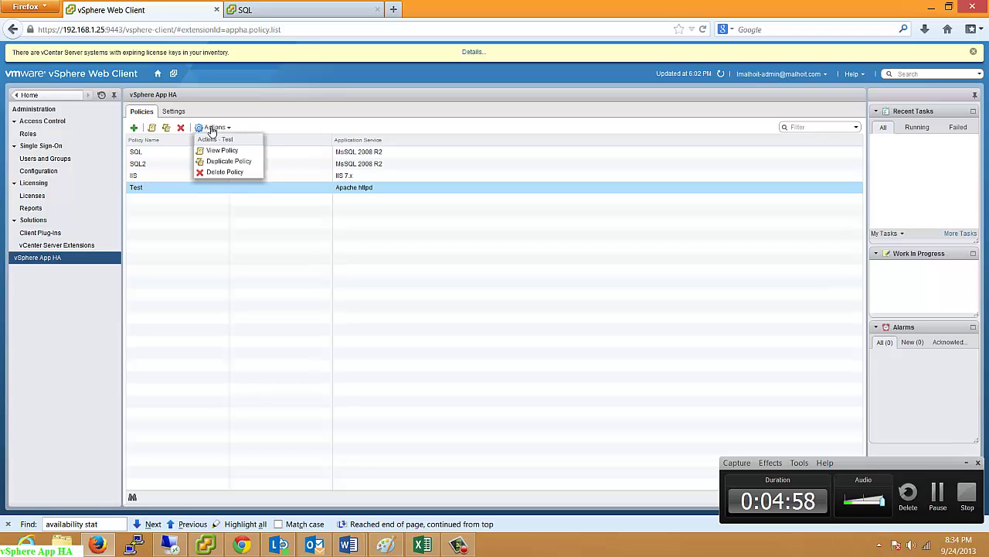
click(320, 123)
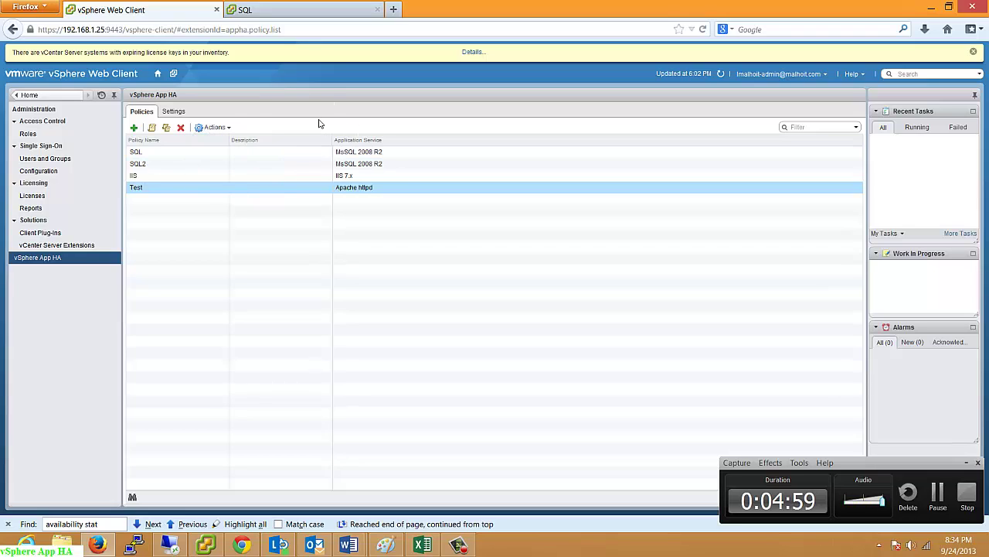
Go to the vCenter Hosts and Clusters inventory and view the Applications Availability monitor for the VC55 vCenter Server
click(43, 94)
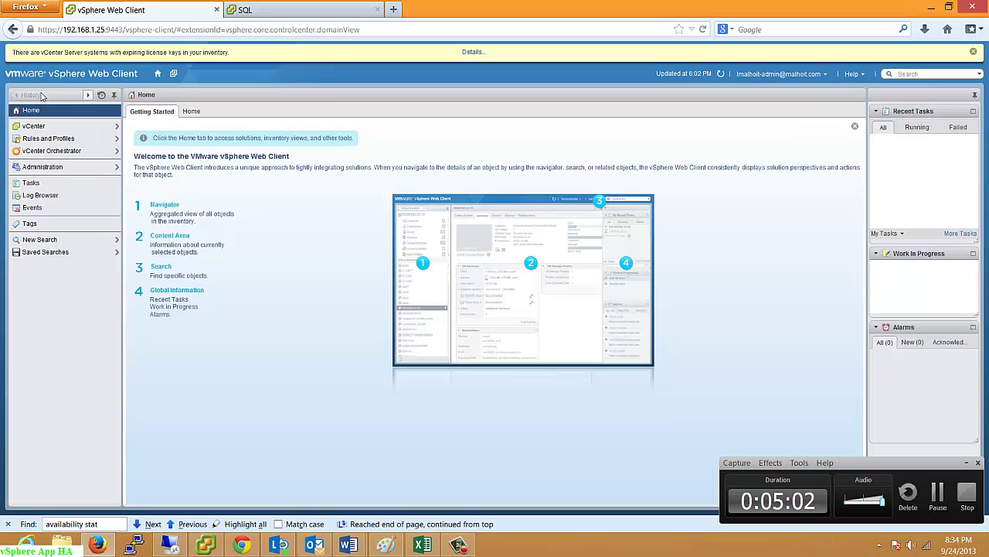
click(43, 126)
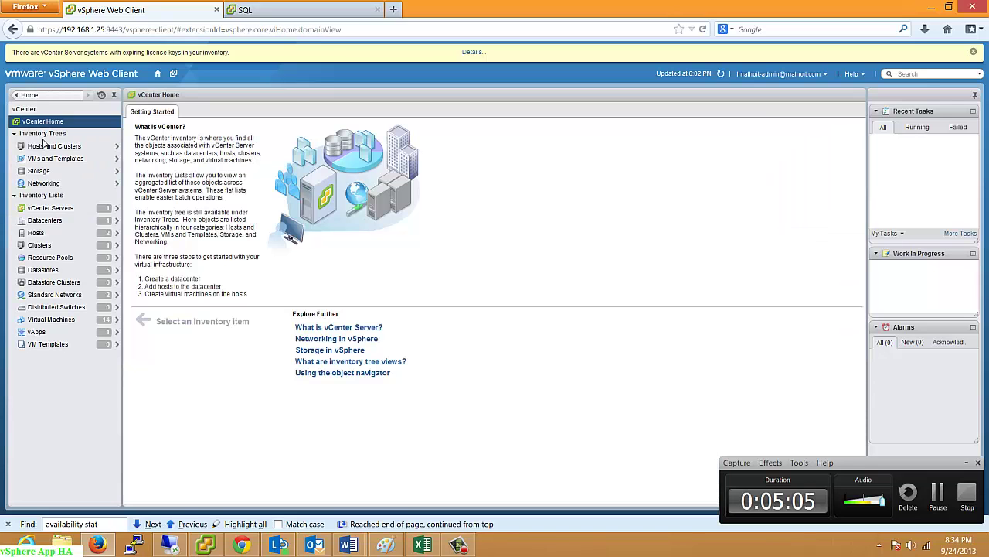
click(47, 146)
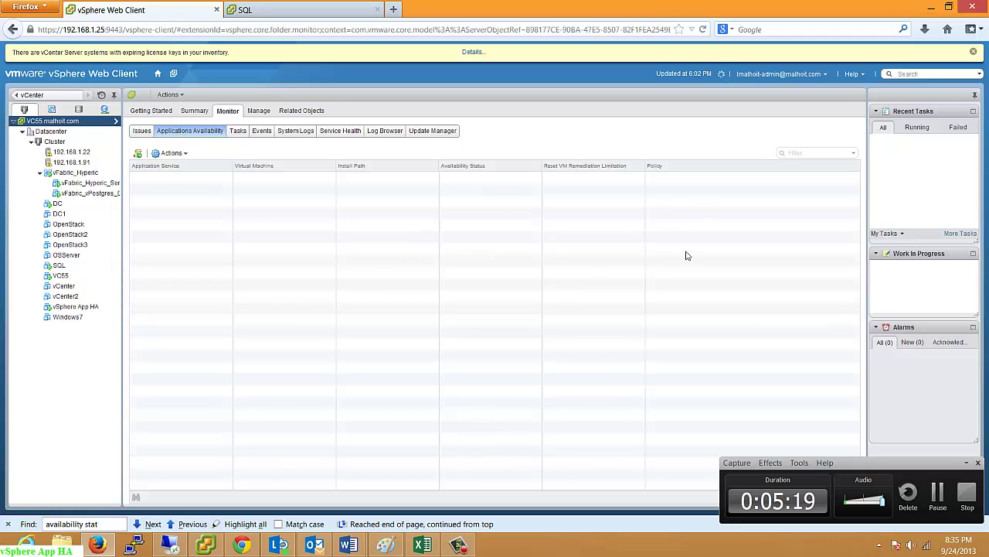
click(966, 463)
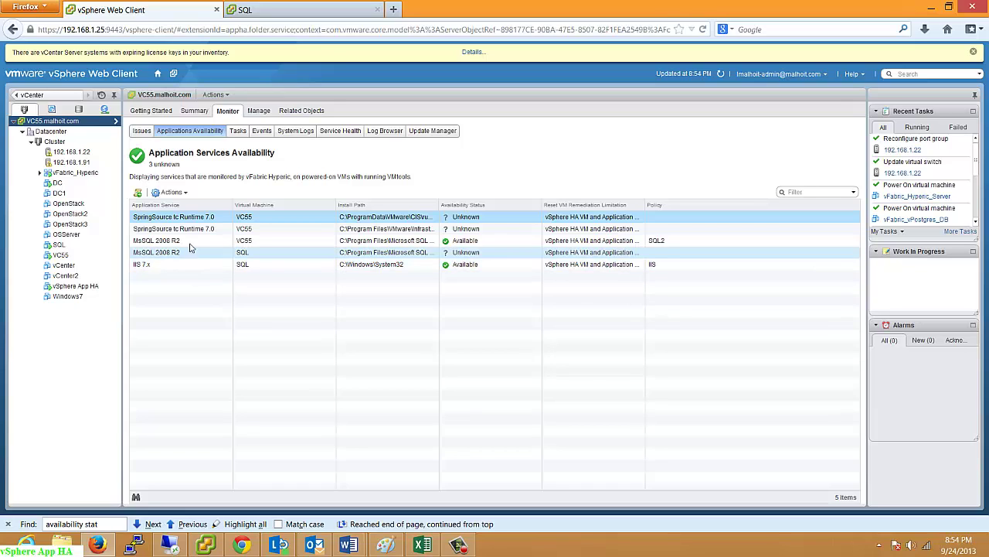
Check which policies can be assigned to the first SpringSource tc Runtime 7.0 service on VC55, and close without assigning one
right_click(298, 224)
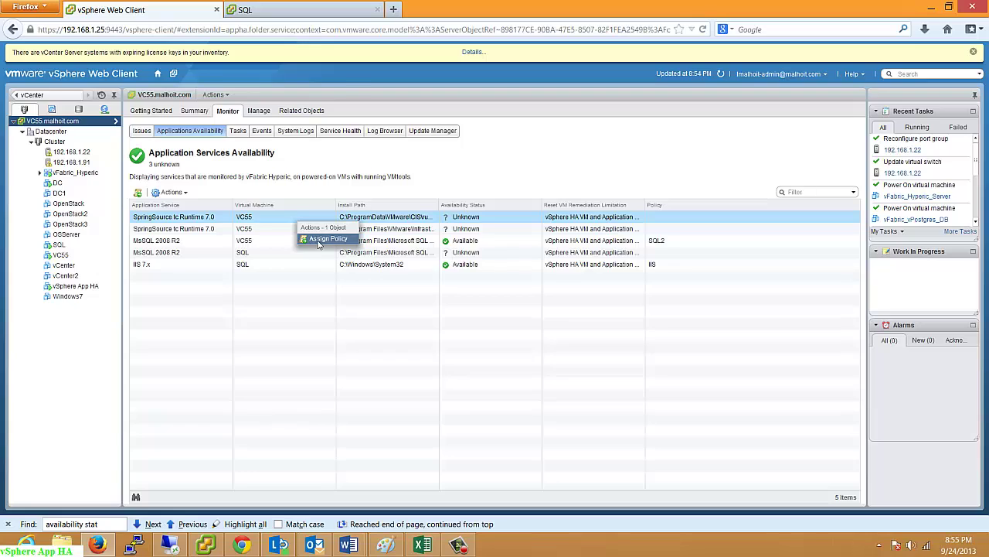
click(319, 240)
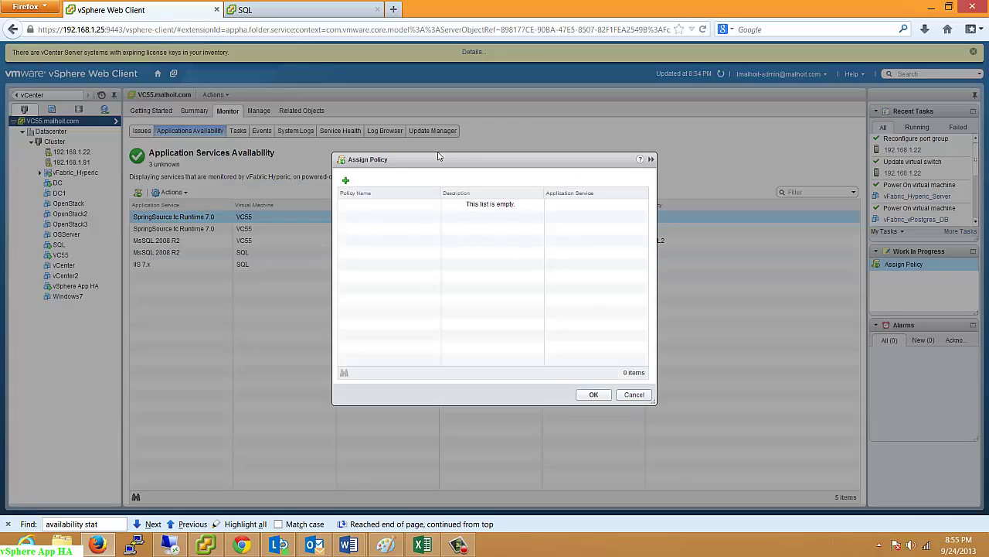
click(635, 396)
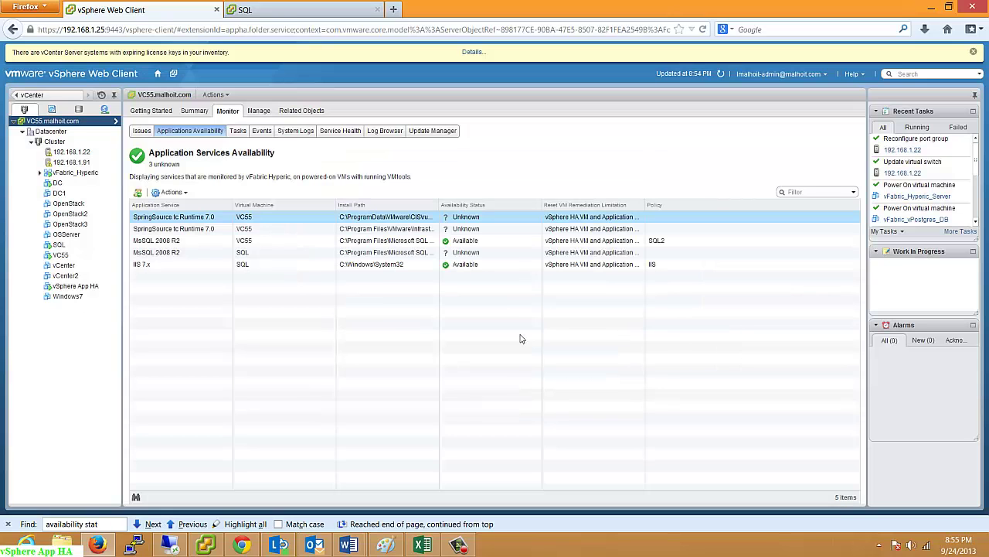
Review the policies assignable to the MsSQL 2008 R2 service on the SQL virtual machine, highlight SQL2, and cancel the assignment
right_click(167, 253)
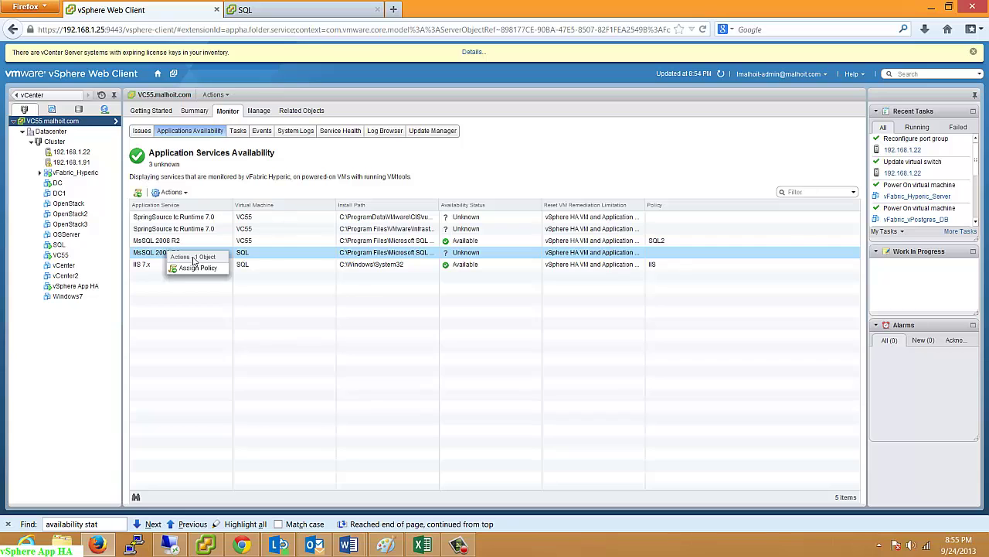
click(198, 267)
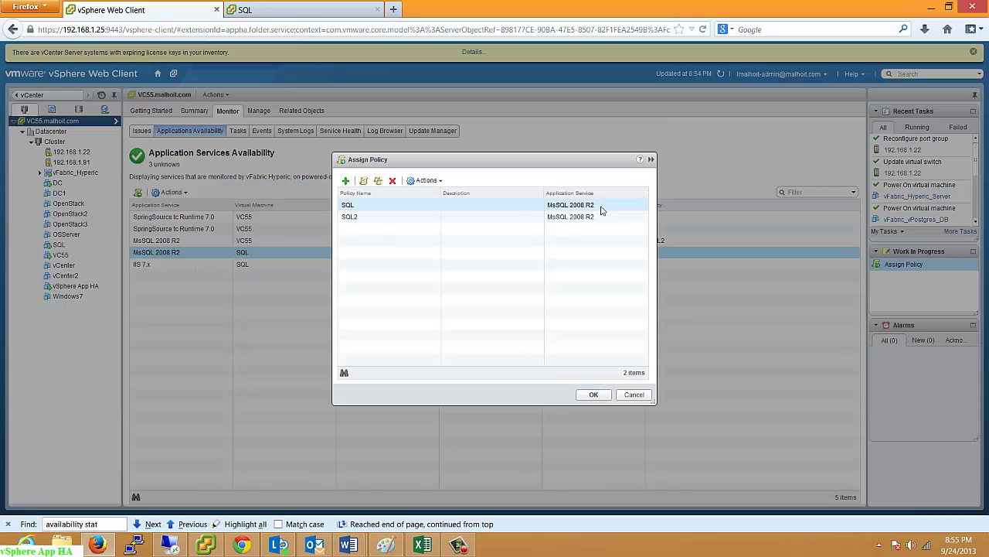
click(389, 222)
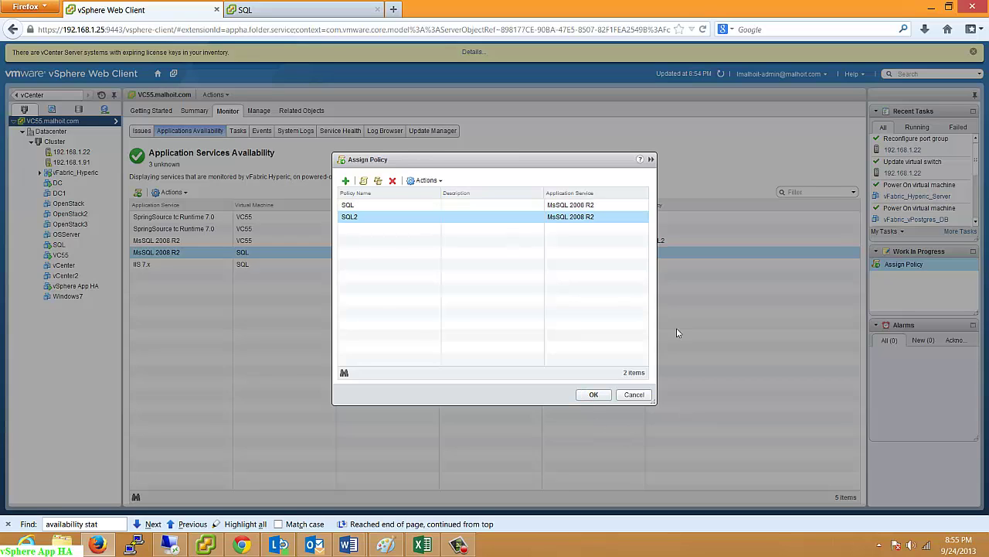
click(634, 396)
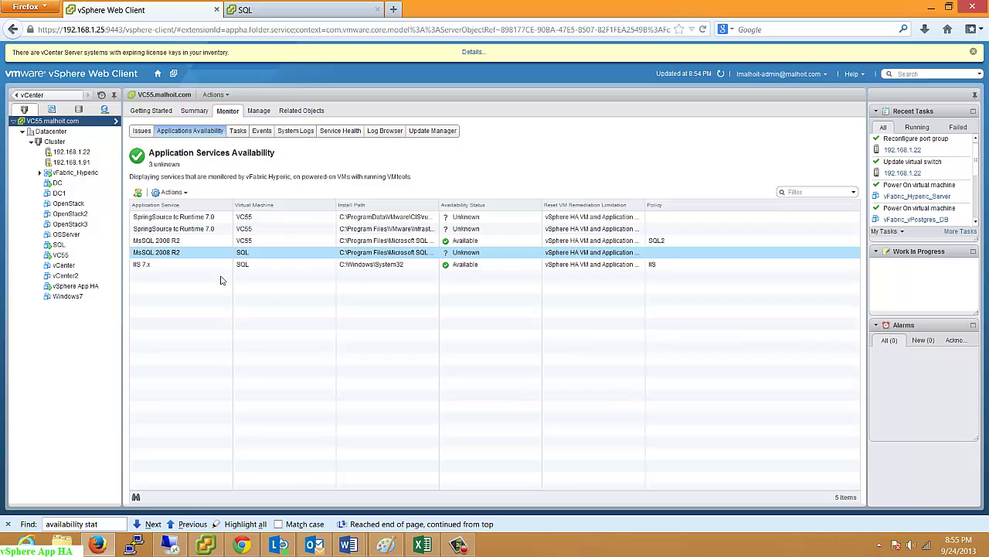
Select the IIS 7.x service on the SQL virtual machine and review its policy and maintenance mode actions without applying any
click(173, 265)
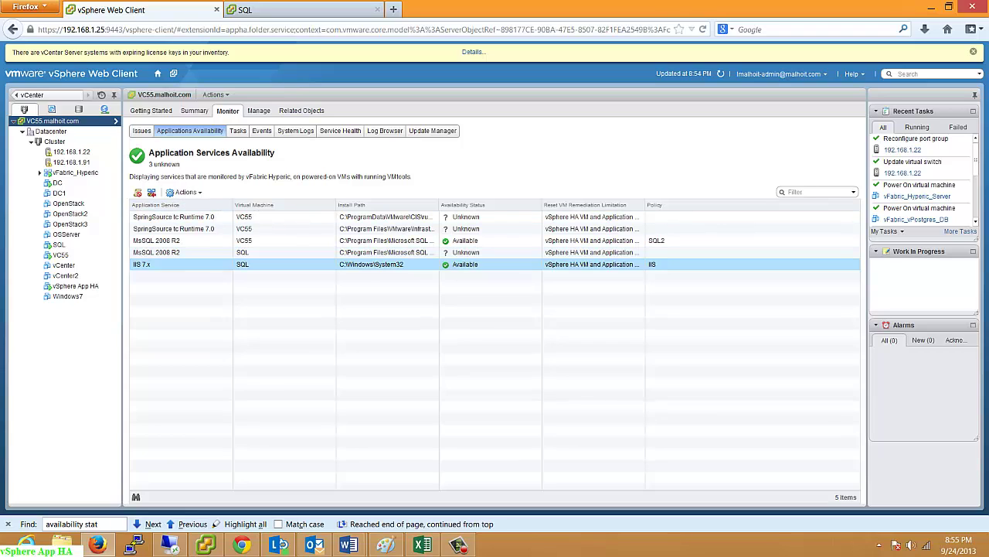
click(186, 193)
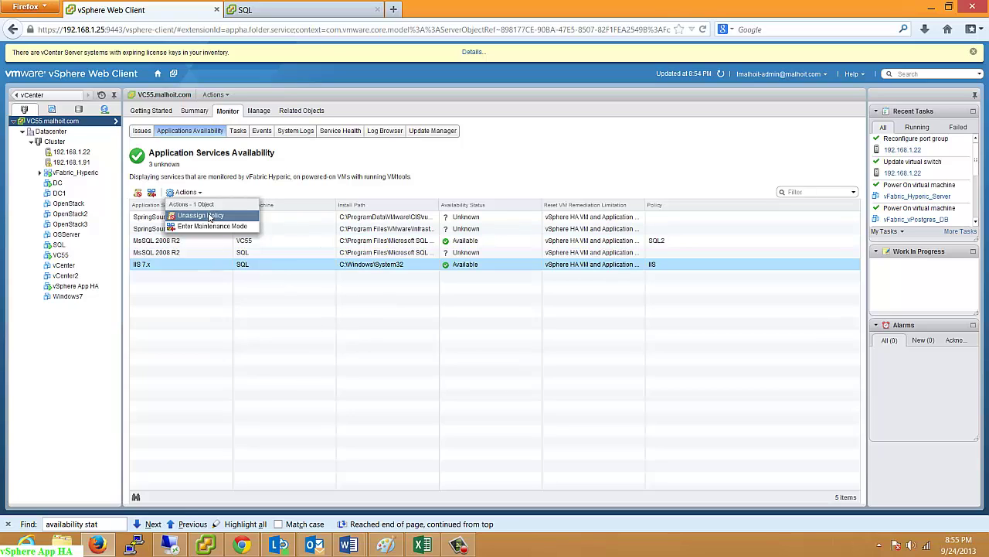
click(228, 269)
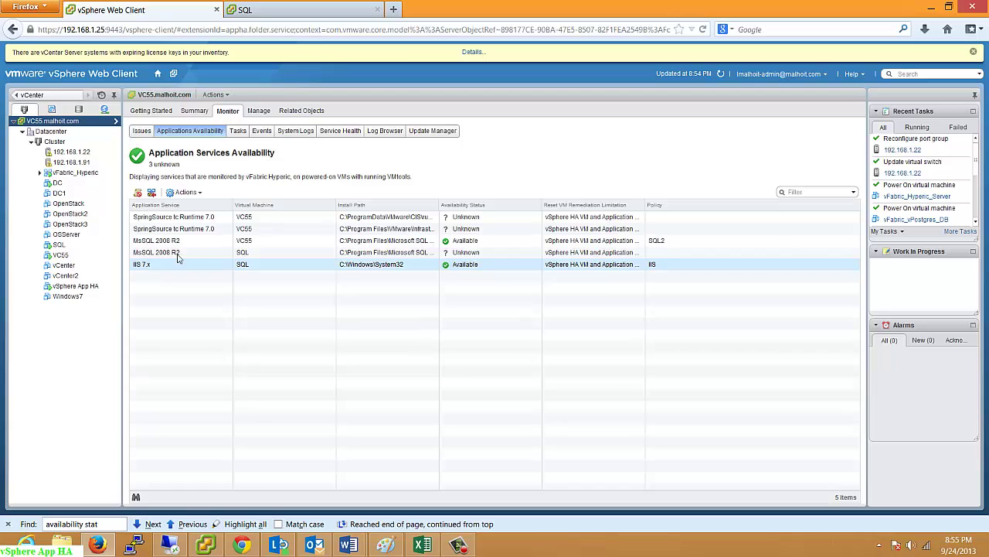
Switch to the SQL virtual machine's console and stop the World Wide Web Publishing Service
click(312, 8)
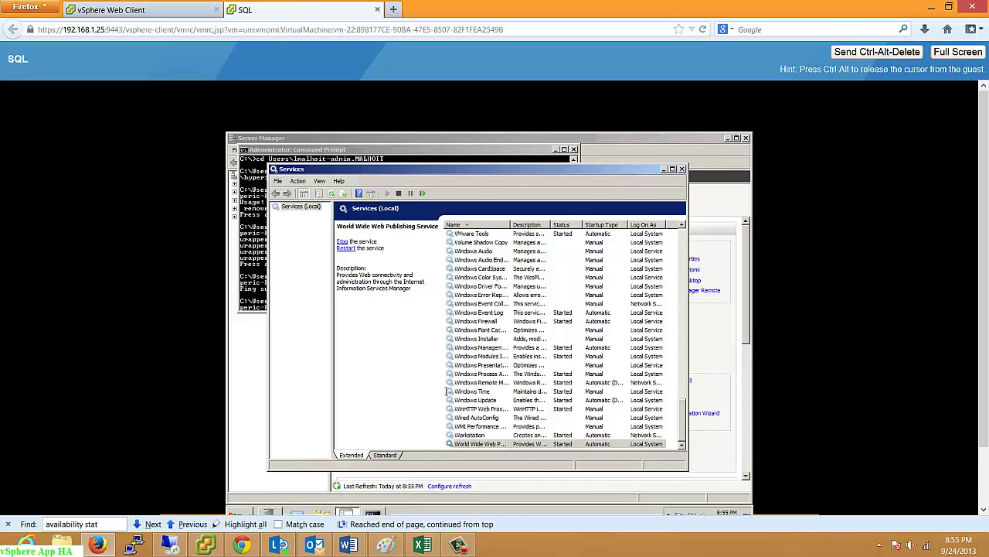
click(484, 445)
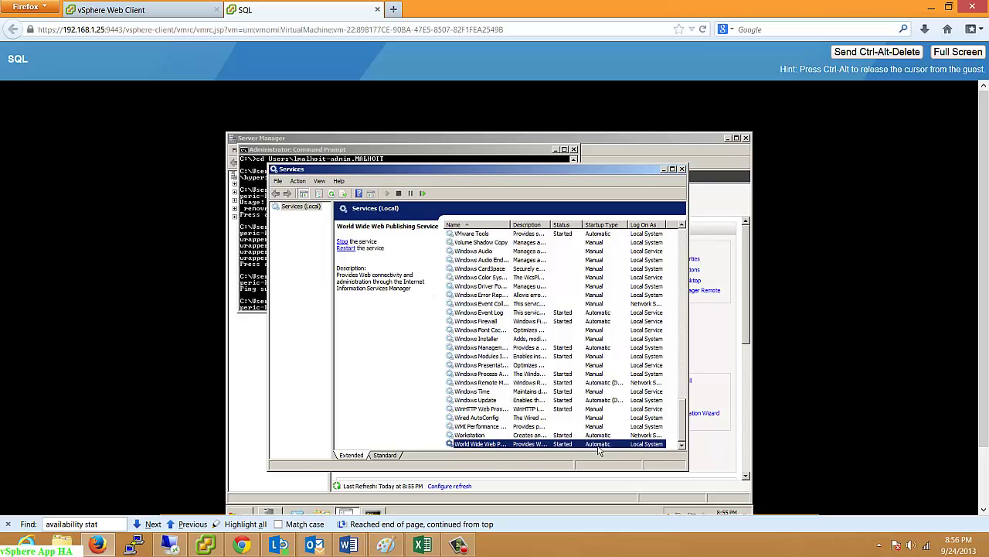
click(342, 243)
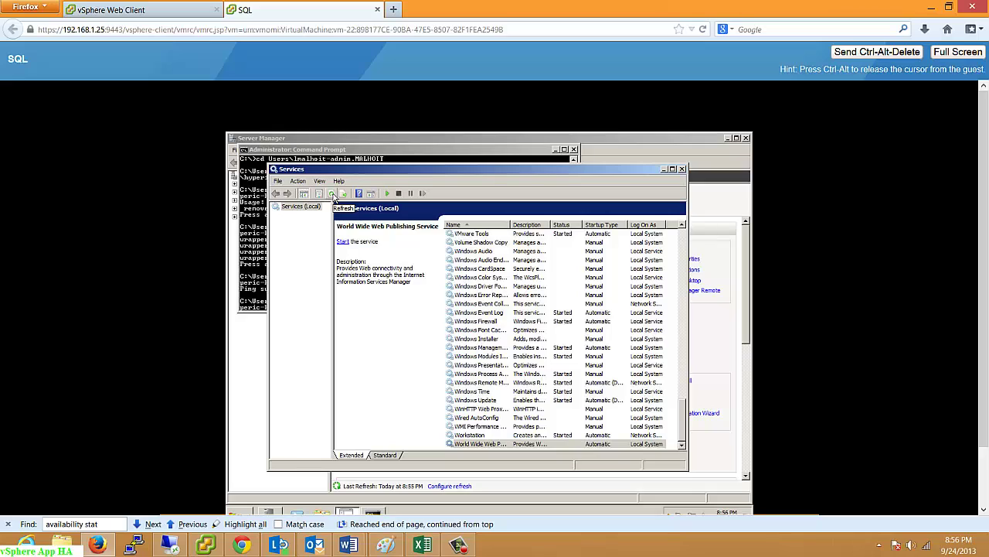
Refresh the Services list, show the console in full screen, and refresh again to check the World Wide Web Publishing Service's status
click(333, 195)
click(958, 51)
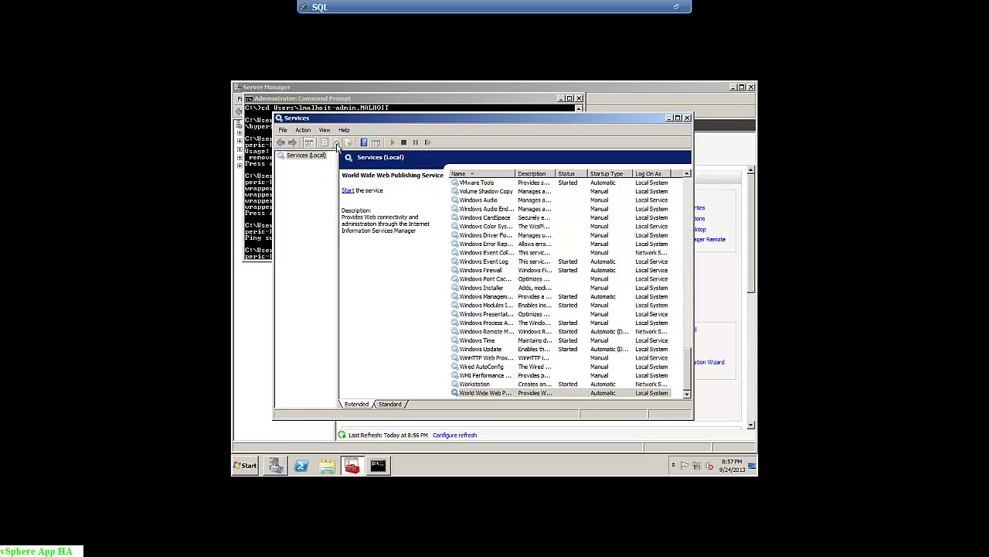
click(337, 144)
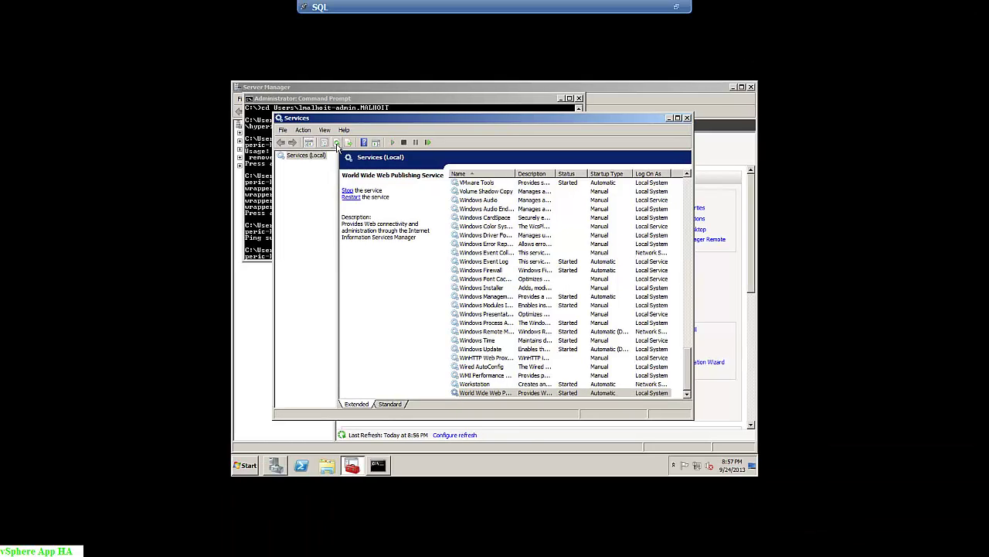